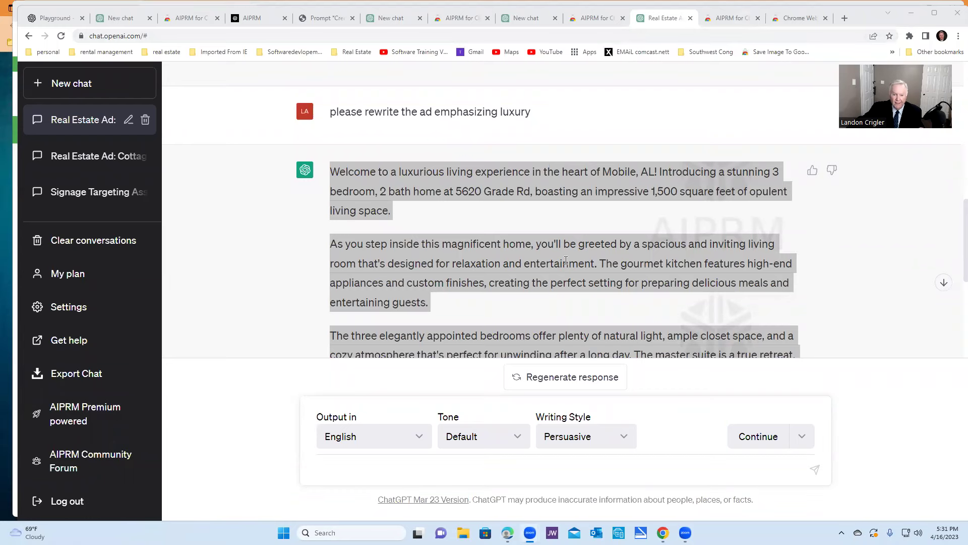
scroll(567, 252, down, 4)
scroll(567, 250, down, 3)
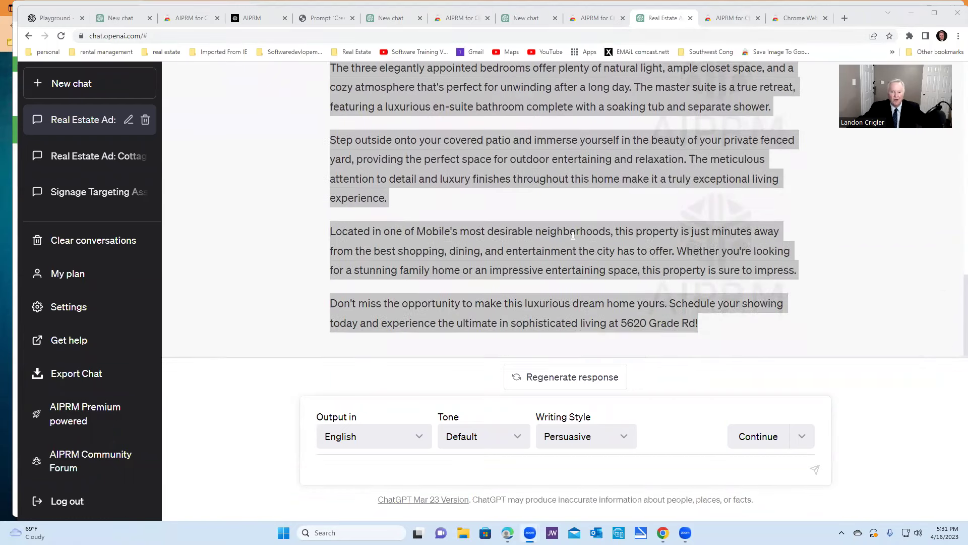
scroll(581, 184, up, 6)
scroll(581, 184, up, 8)
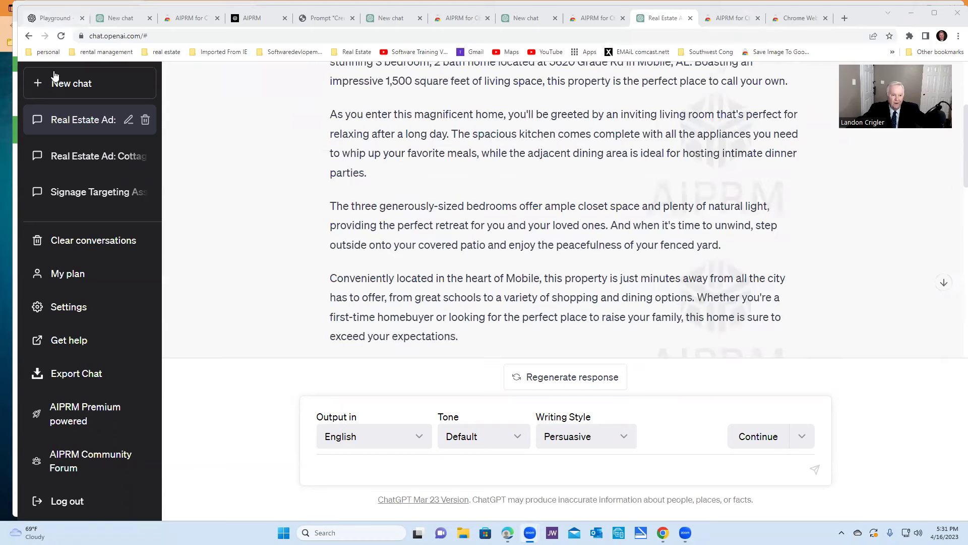
scroll(301, 275, up, 1)
scroll(301, 275, up, 2)
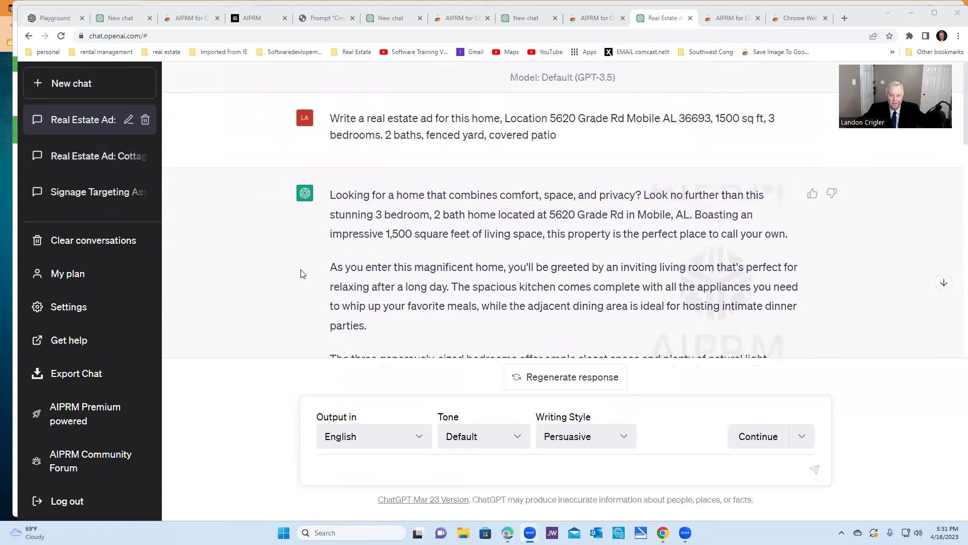
scroll(301, 275, down, 10)
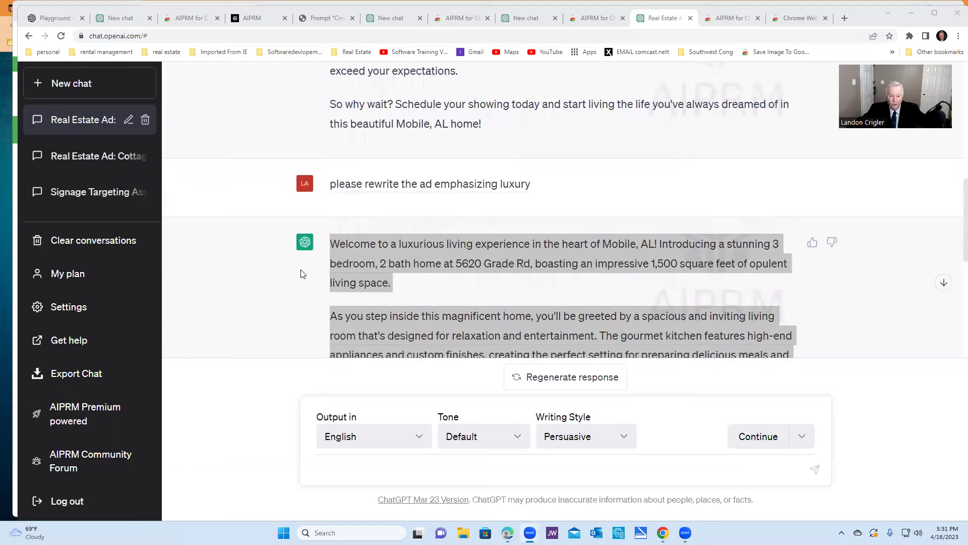
scroll(301, 274, down, 6)
scroll(305, 277, down, 1)
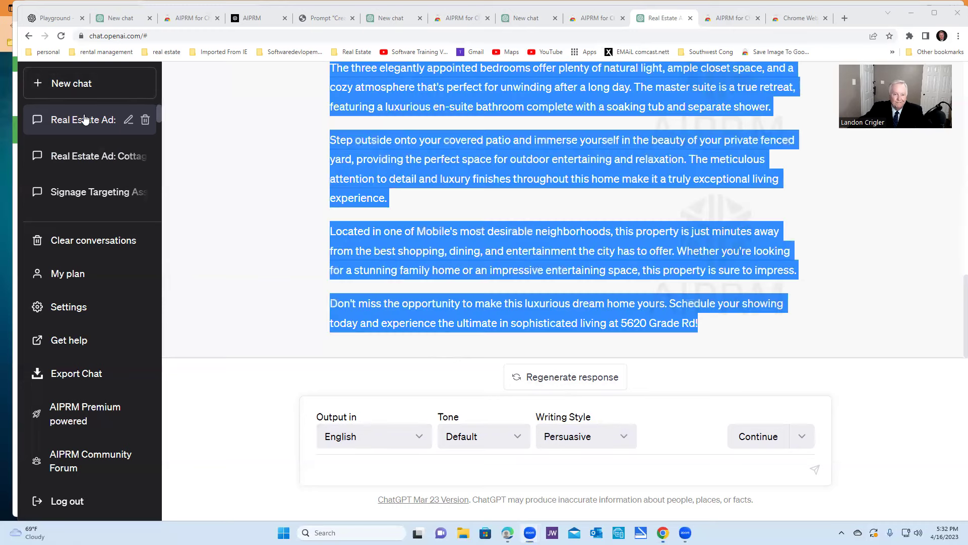
Start a new chat with the AIPRM 'Create Killer real estate ads.' template applied
click(75, 84)
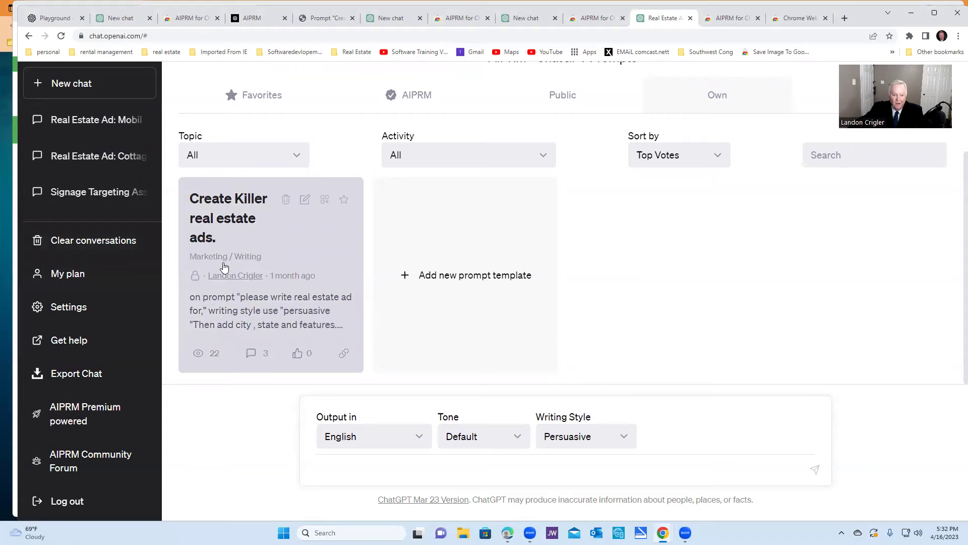
click(232, 293)
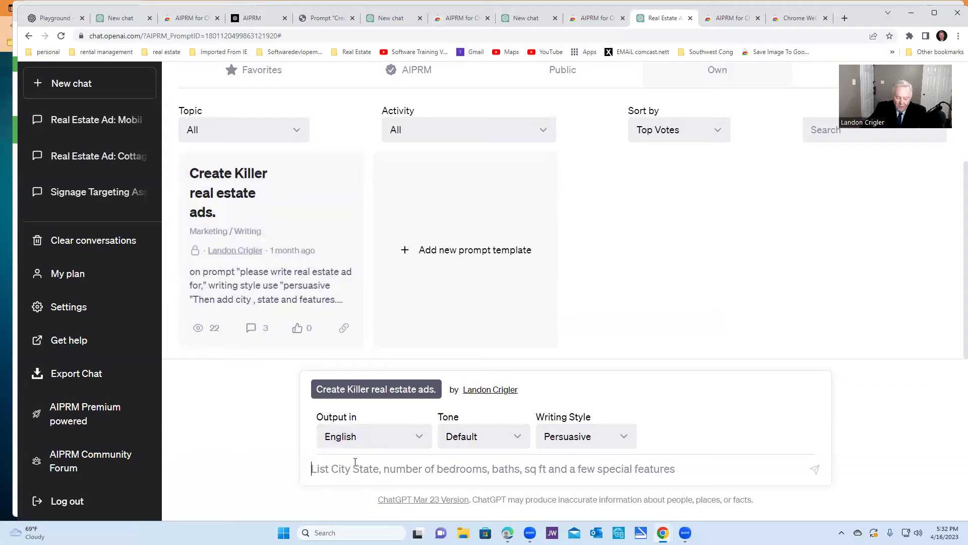
text(ple)
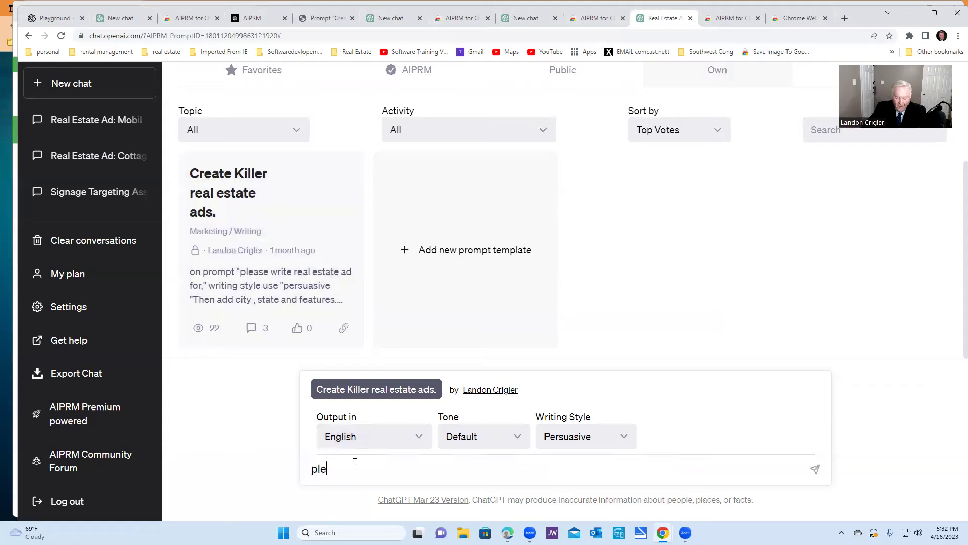
text(ase write a)
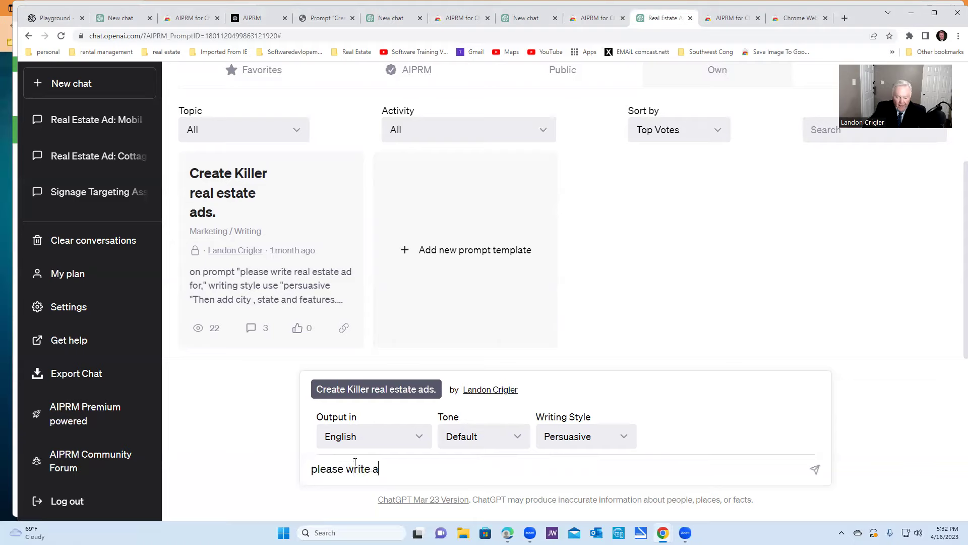
text(d for )
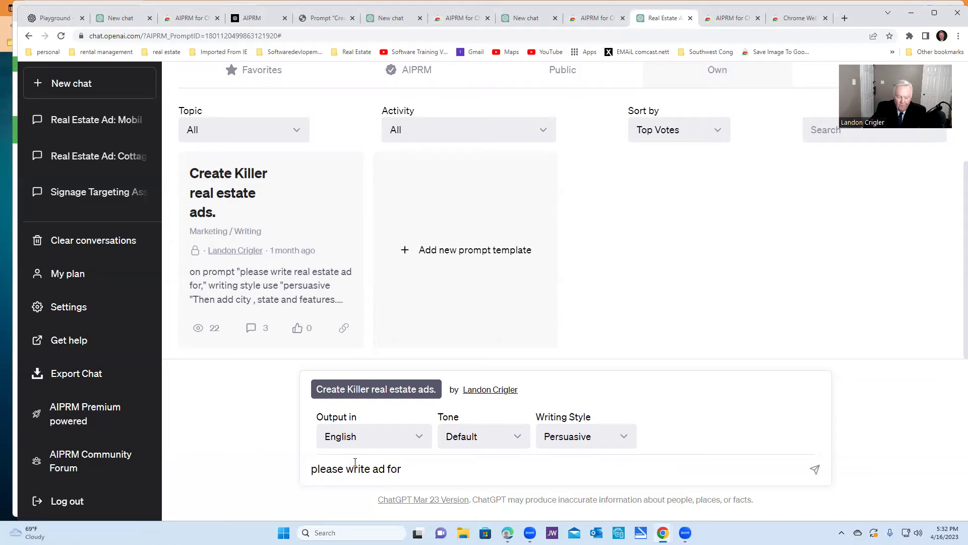
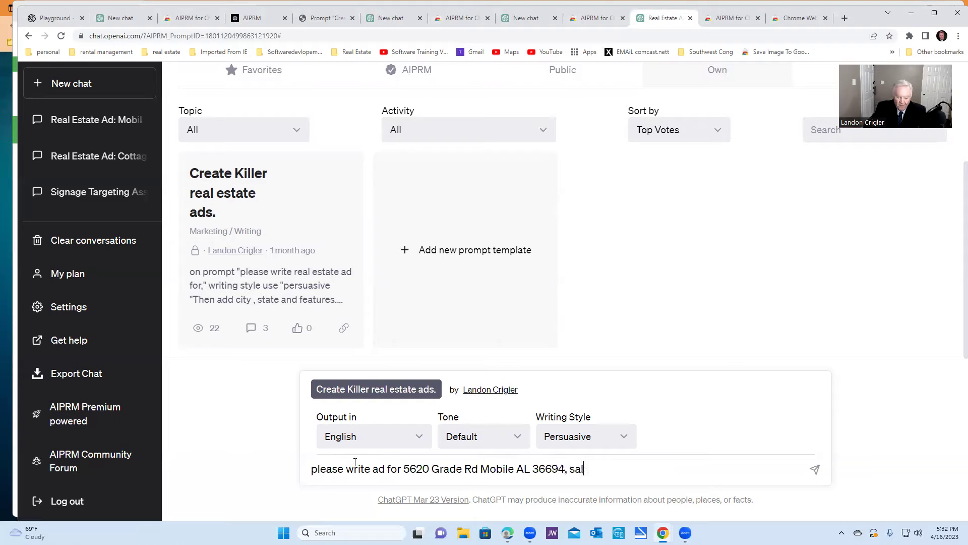
text(es price of $)
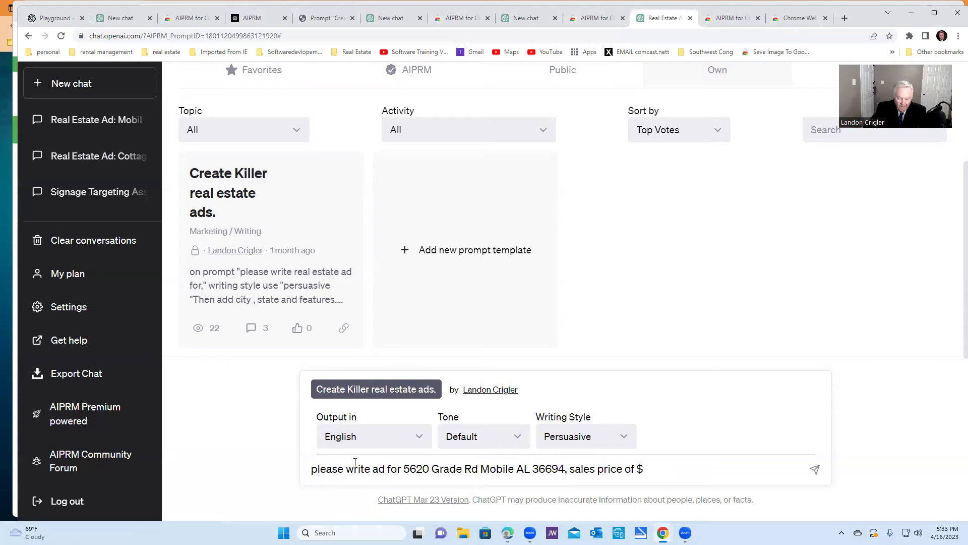
text(25)
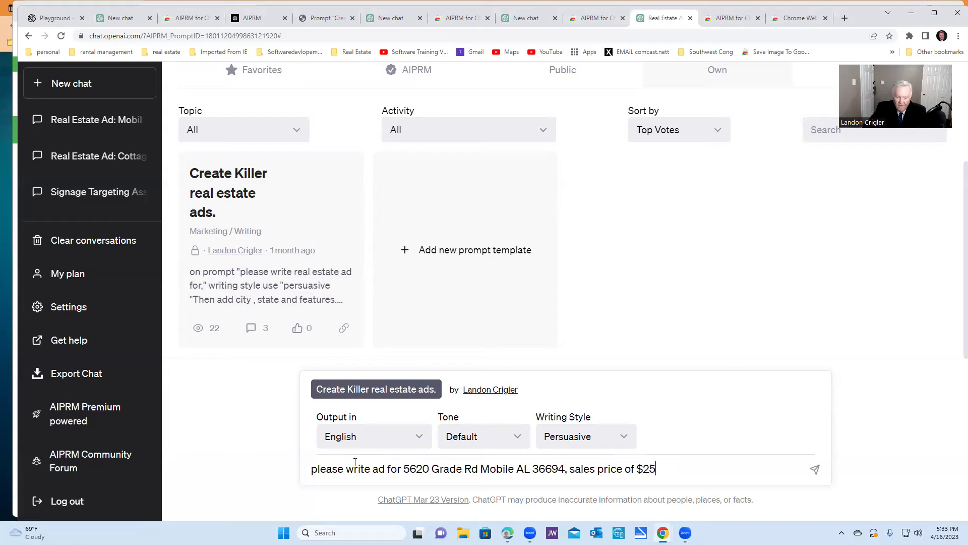
text(0,000,)
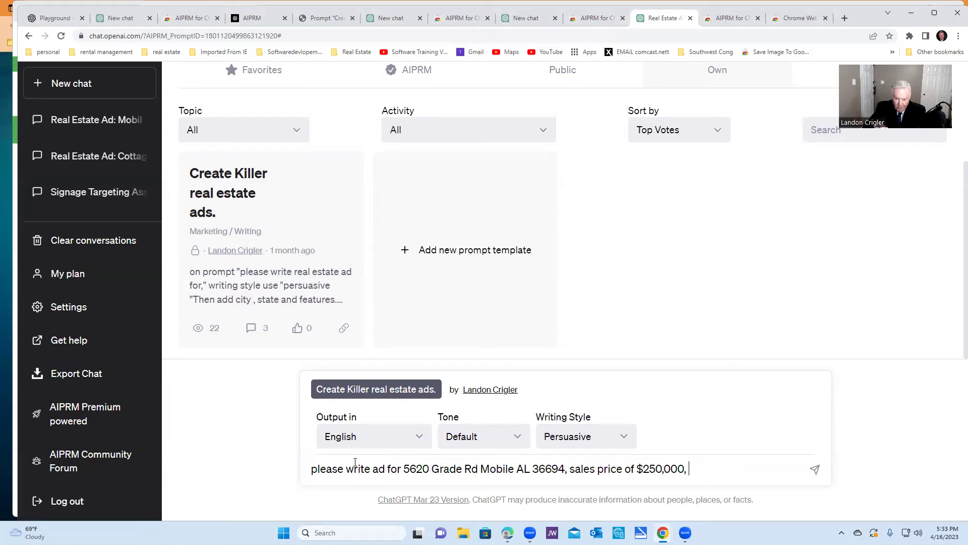
text(3 )
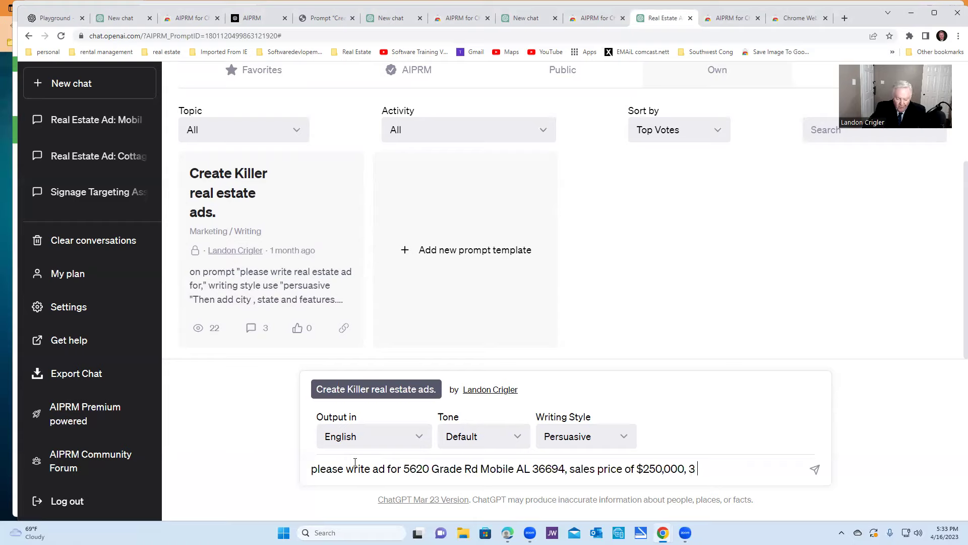
text(bed)
text(rooms)
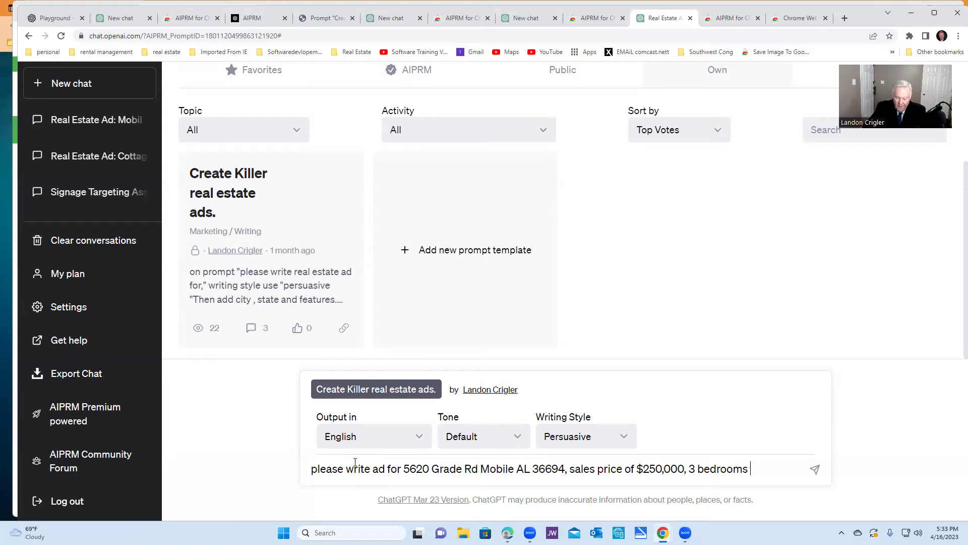
text(, )
text(2 bat)
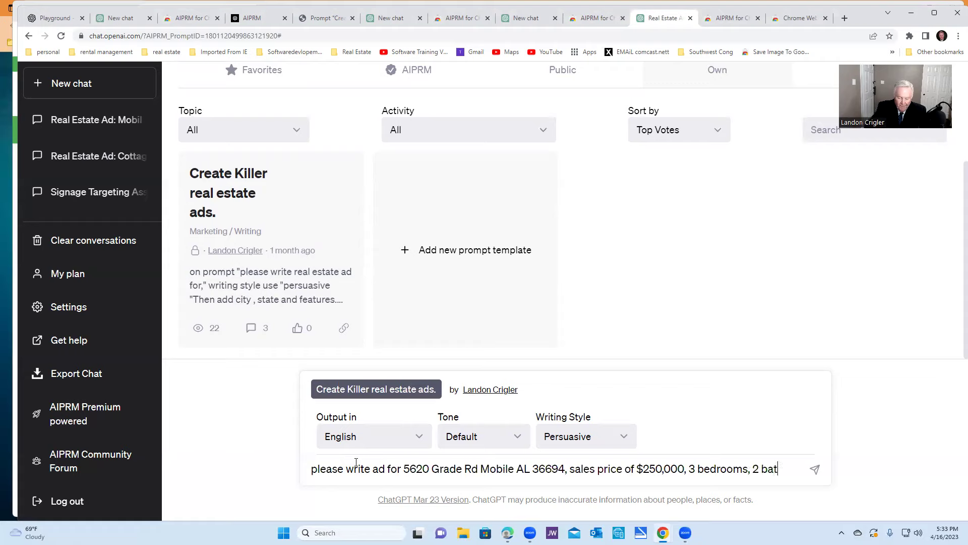
text(hs, )
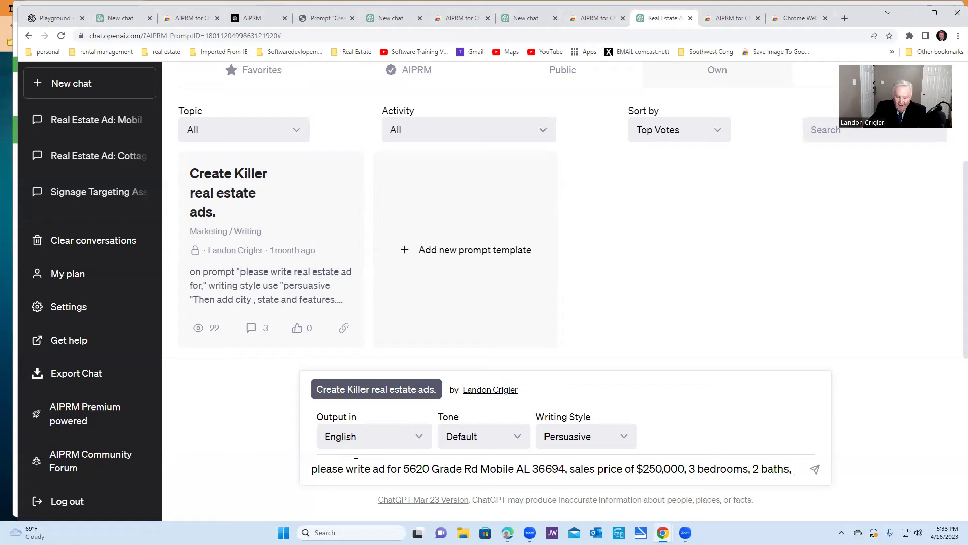
text(co)
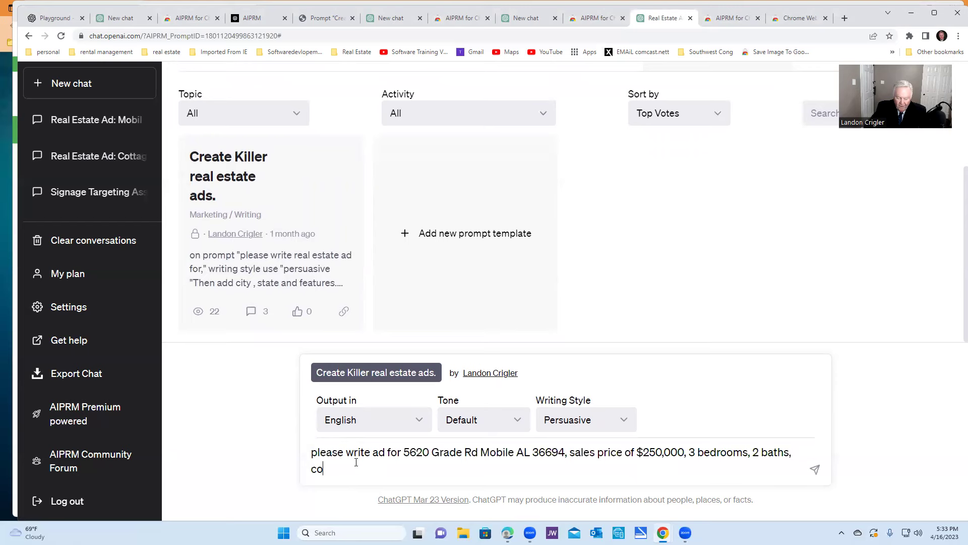
text(vered patio,)
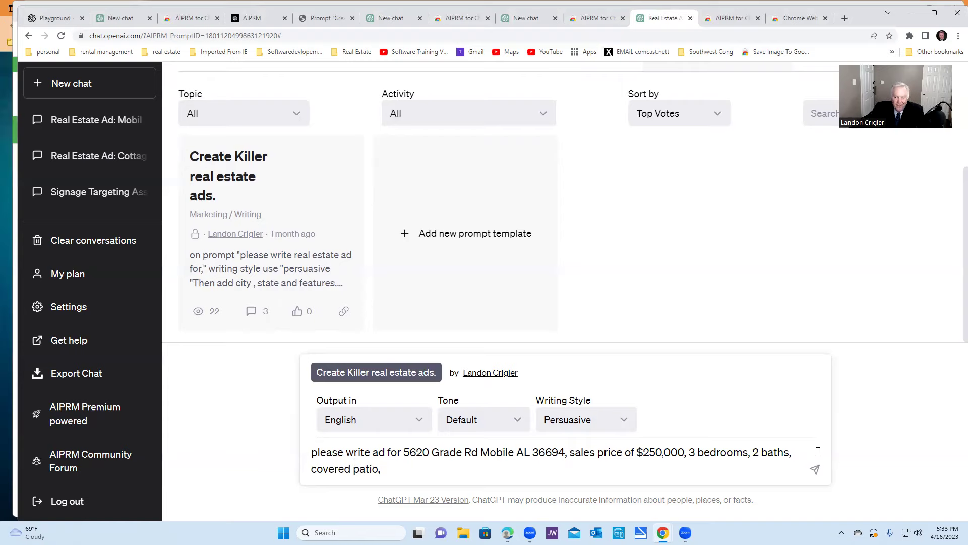
click(815, 470)
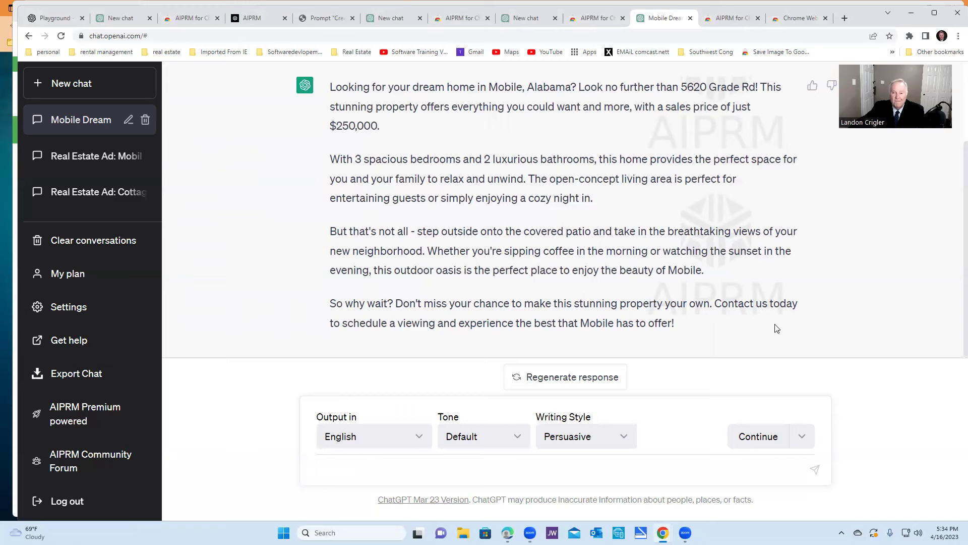
scroll(774, 325, up, 2)
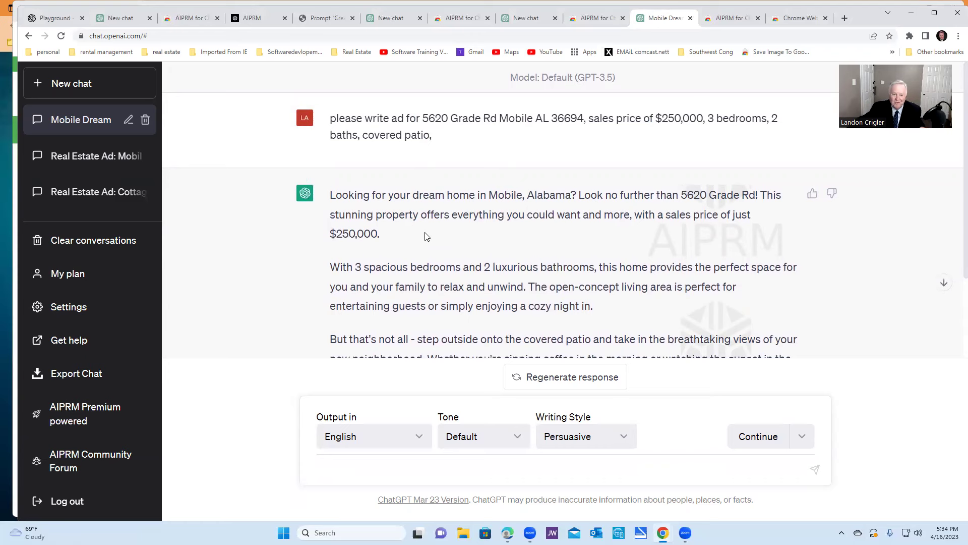
scroll(426, 244, down, 2)
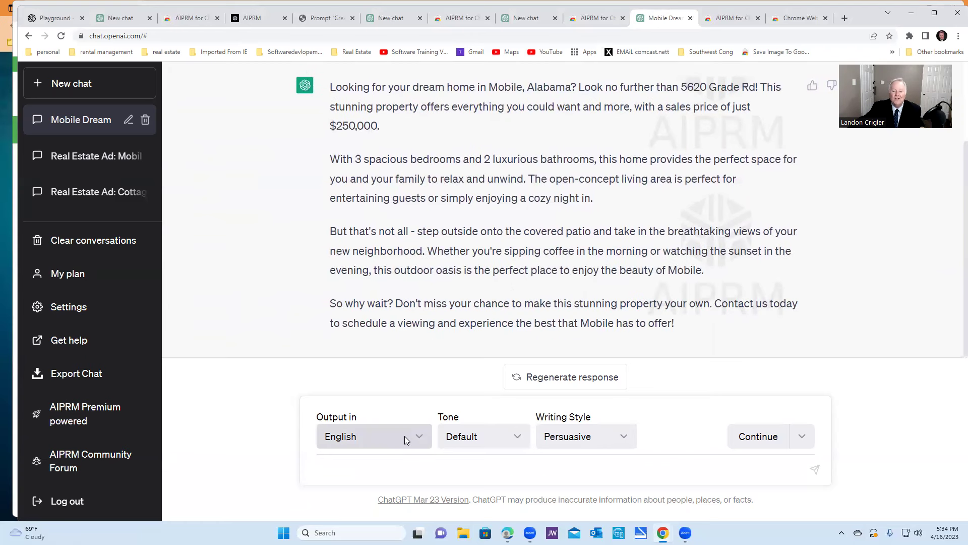
Send the follow-up 'please rewrite ad with the emphasis on safety'
click(358, 474)
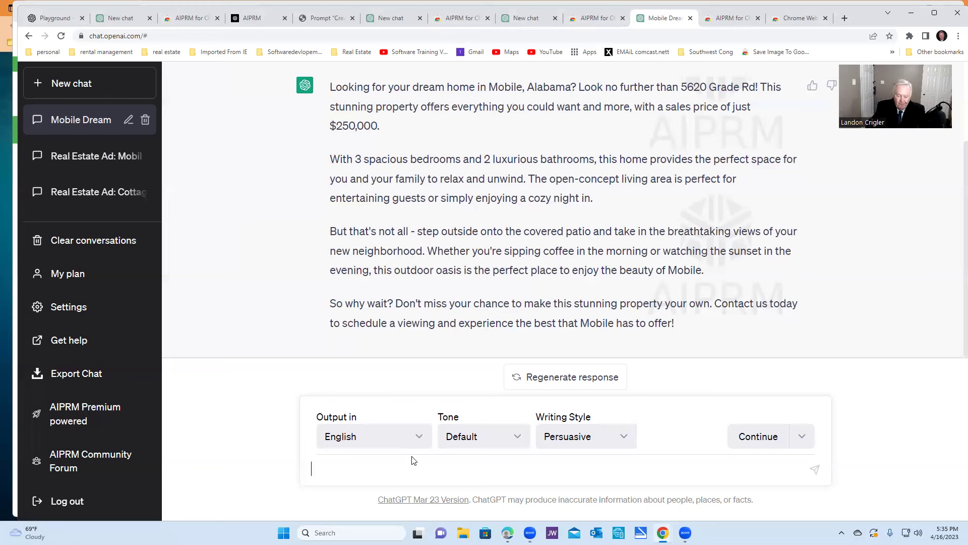
text(please rewri)
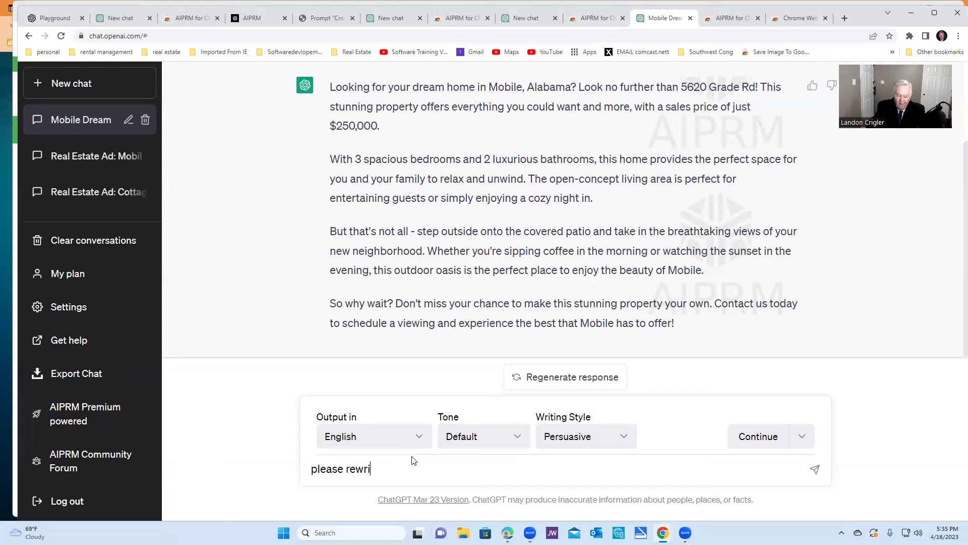
text(te ad)
key(BackSpace)
key(BackSpace)
key(BackSpace)
key(BackSpace)
key(BackSpace)
key(BackSpace)
key(BackSpace)
key(BackSpace)
key(BackSpace)
text(write ad with the emphasis)
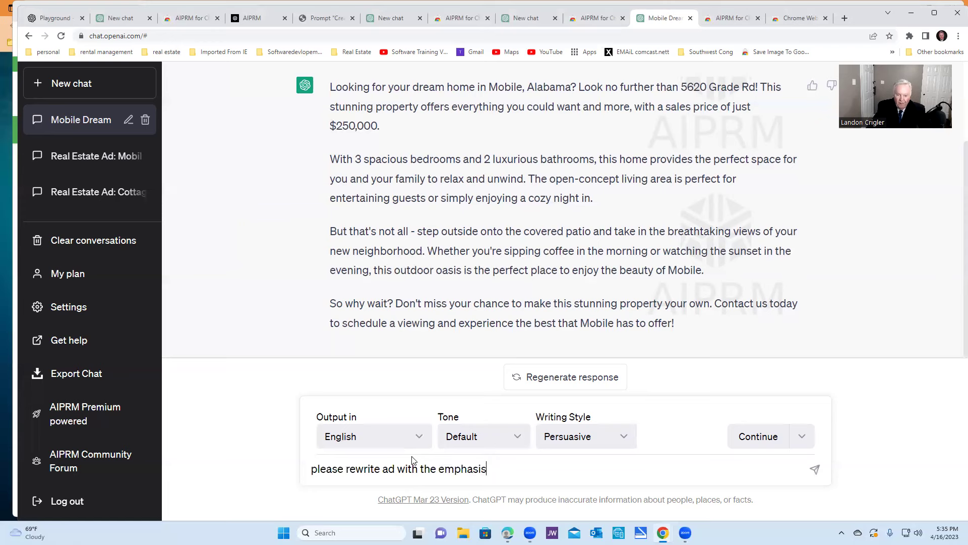
text( on safety)
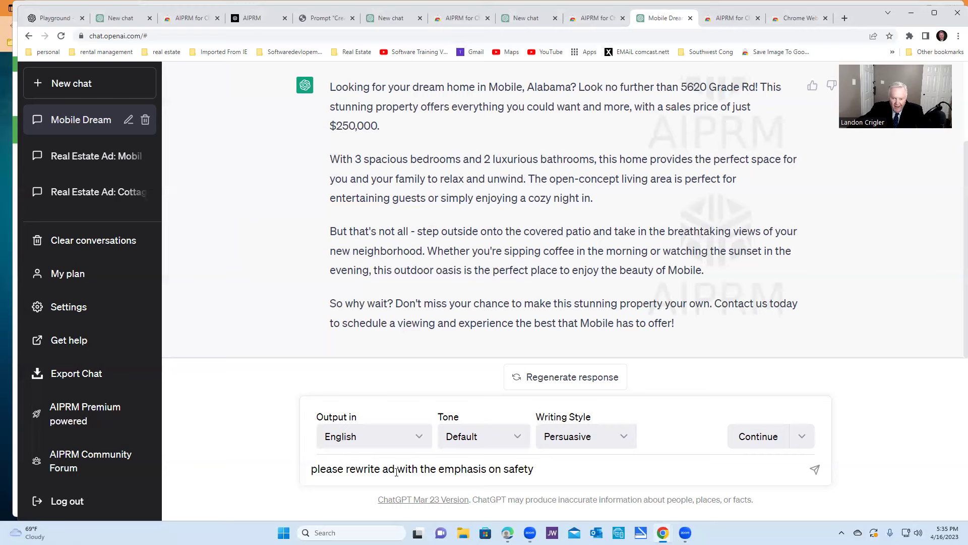
click(815, 470)
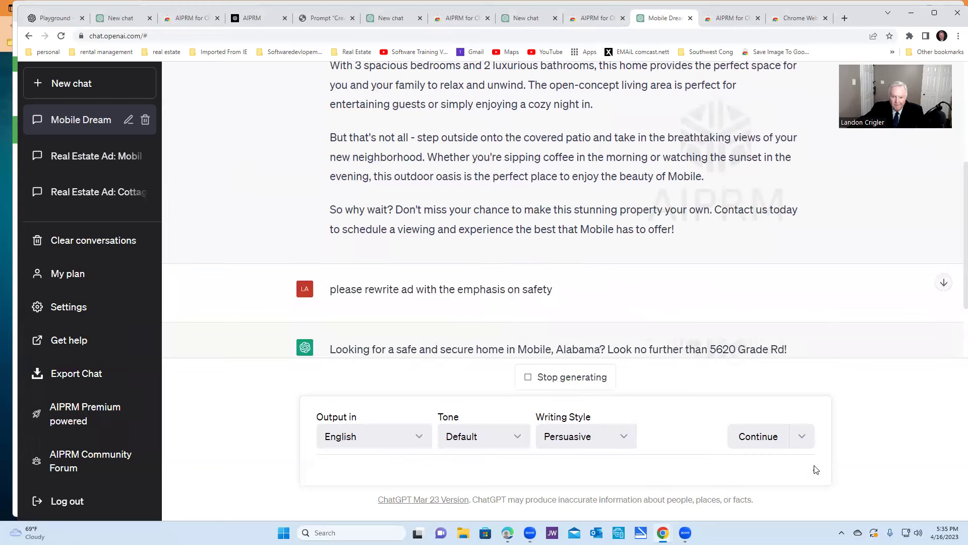
Read the safety rewrite covering security systems, sturdy construction and the well-lit patio
scroll(665, 298, down, 2)
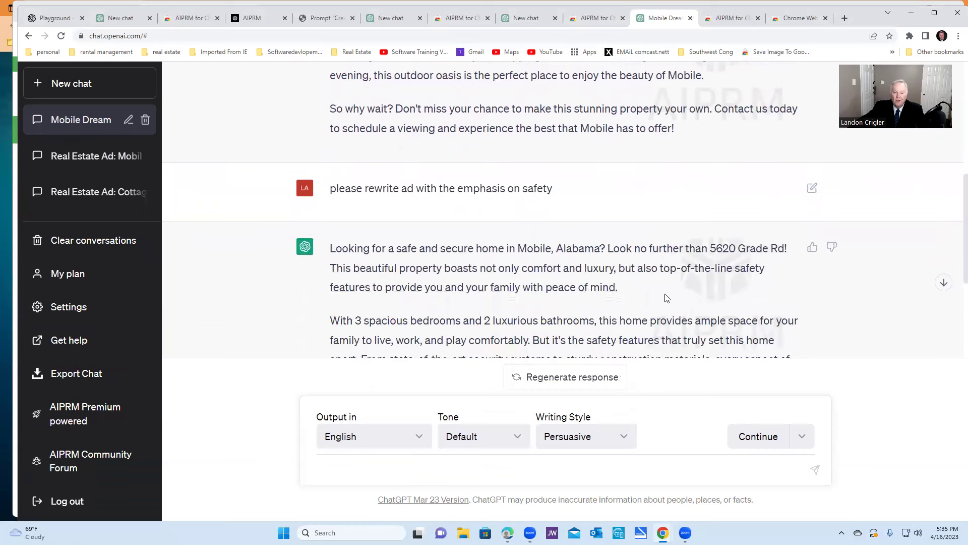
scroll(664, 297, down, 2)
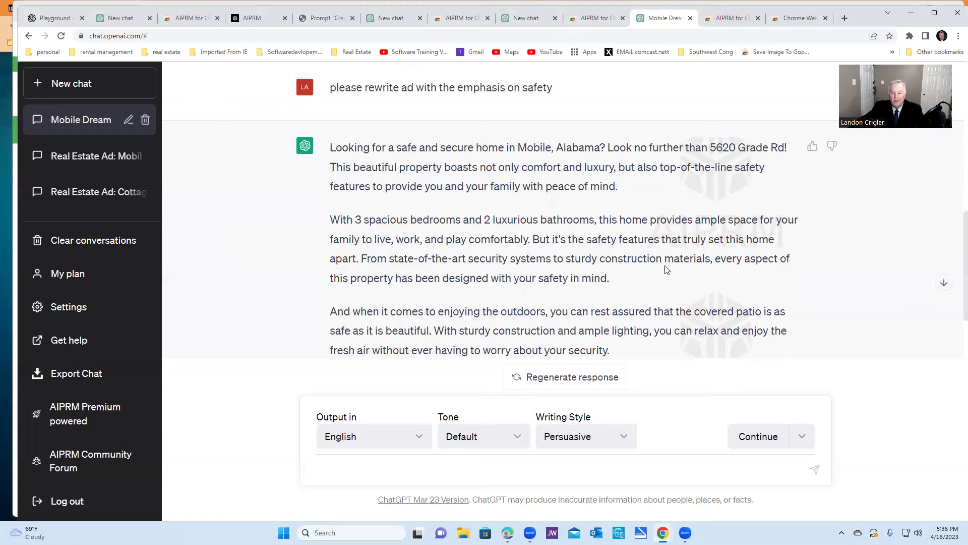
scroll(667, 269, down, 2)
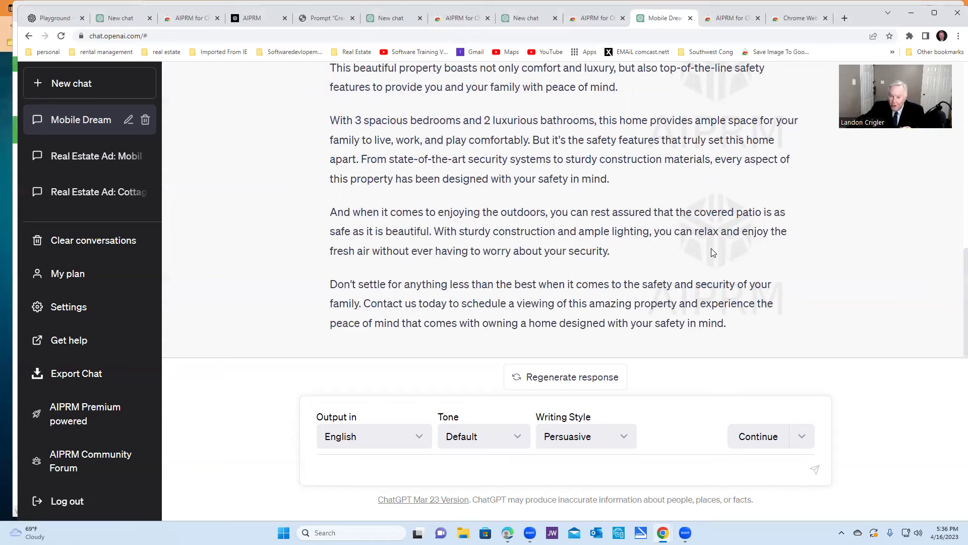
scroll(620, 249, up, 3)
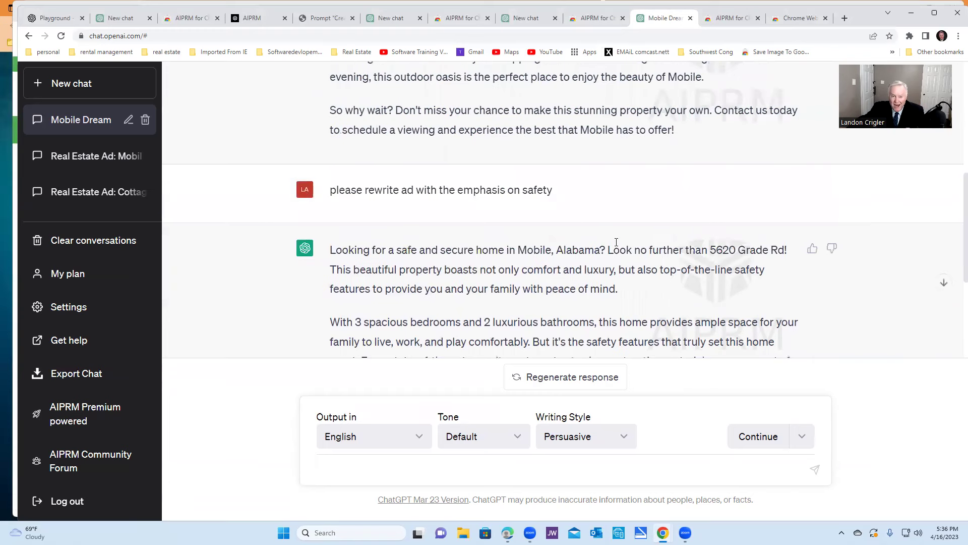
scroll(620, 247, down, 3)
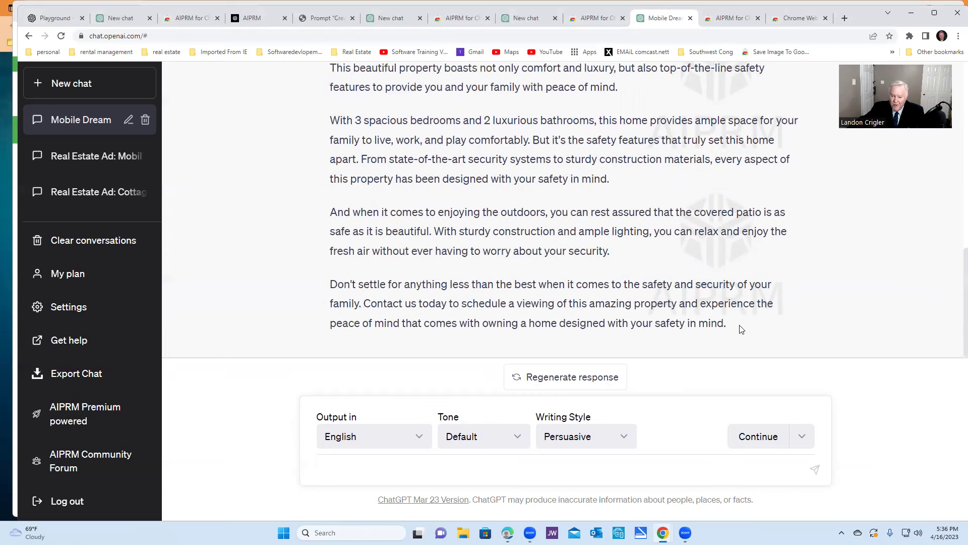
Select and copy the safety-focused ad text from ChatGPT's response
drag(729, 325, 331, 65)
scroll(331, 65, up, 2)
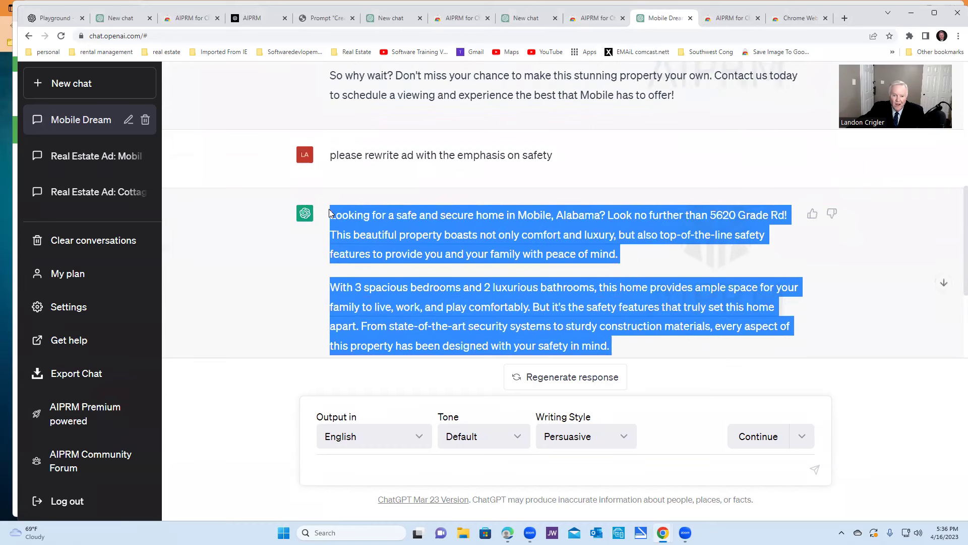
right_click(483, 230)
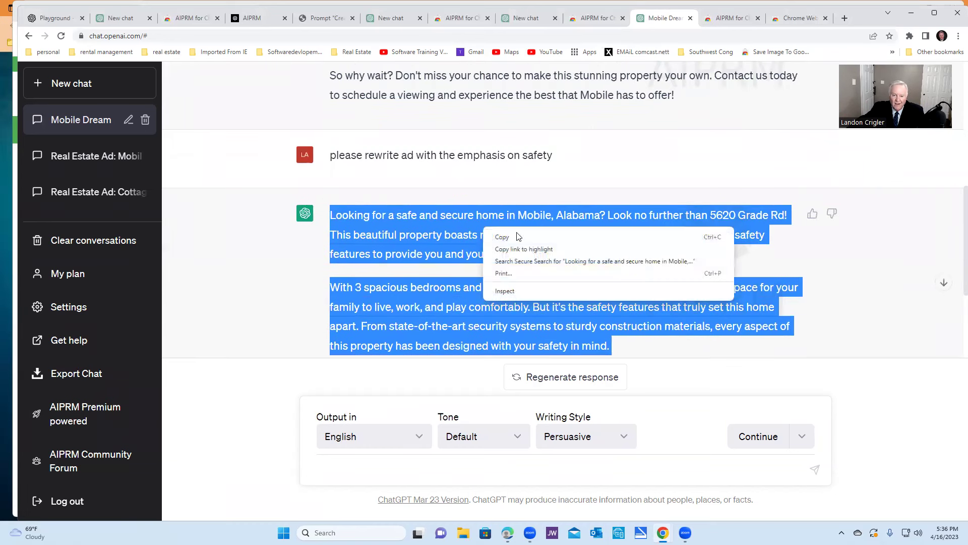
click(501, 237)
Switch to the Matrix MLS Residential Input form and scroll to Public Remarks
mouse_move(664, 529)
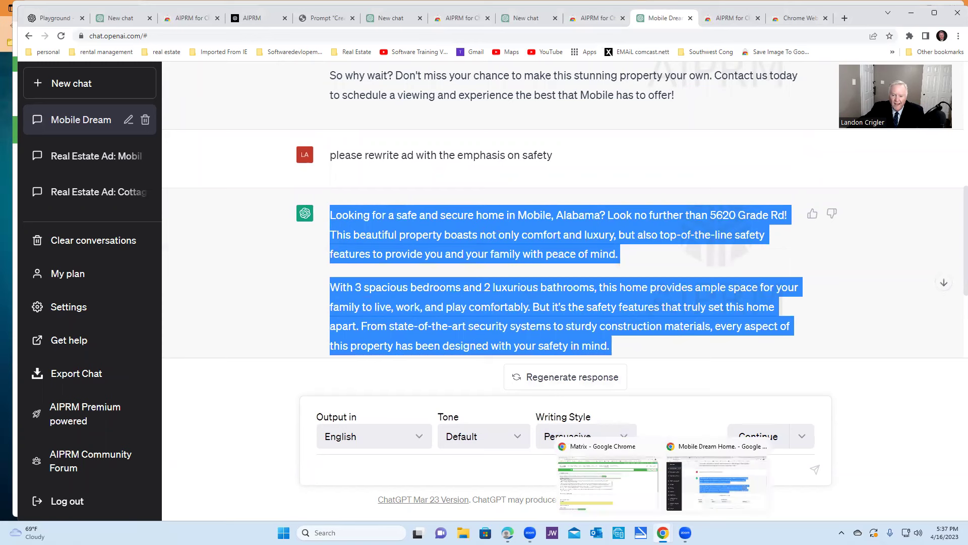
click(624, 492)
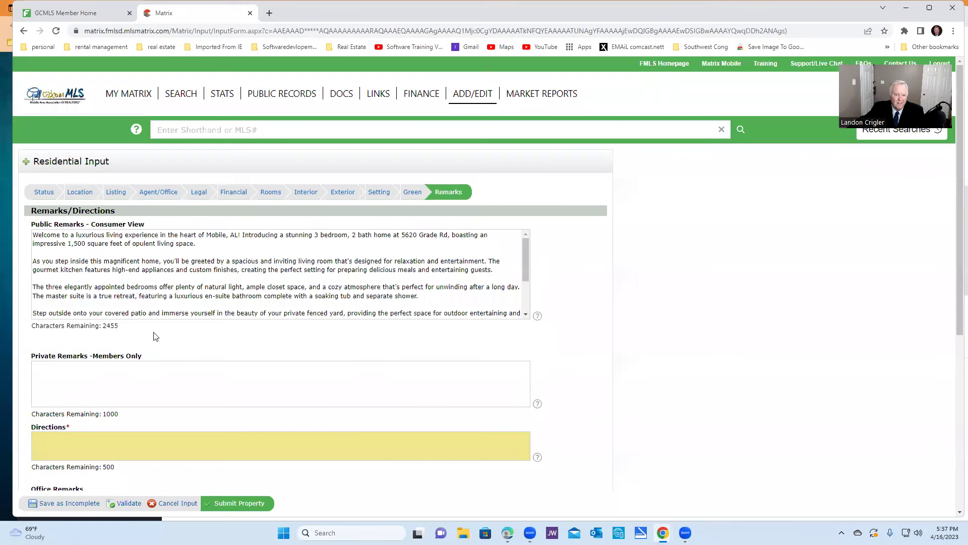
click(526, 314)
scroll(528, 315, down, 2)
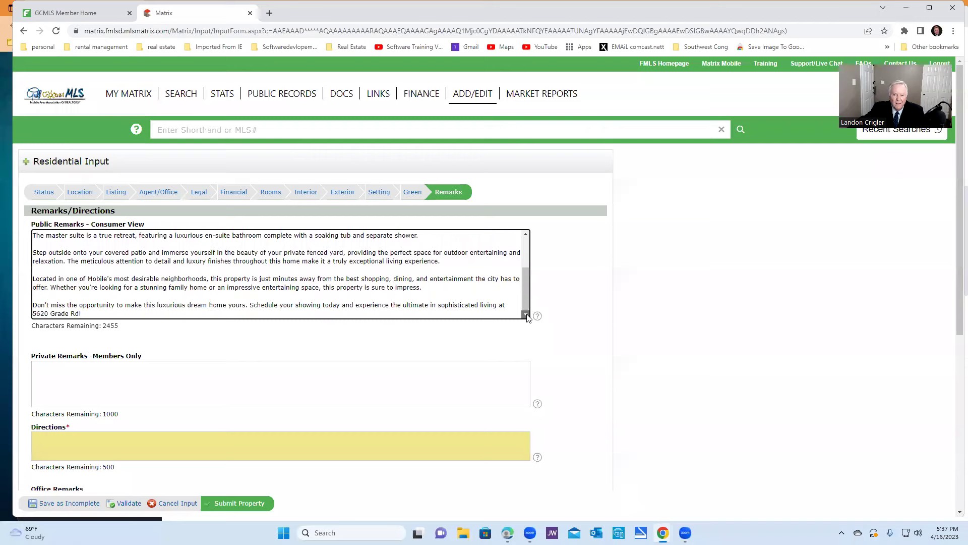
Replace the old luxury Public Remarks text with the pasted safety-focused Grade Rd ad
drag(90, 311, 26, 225)
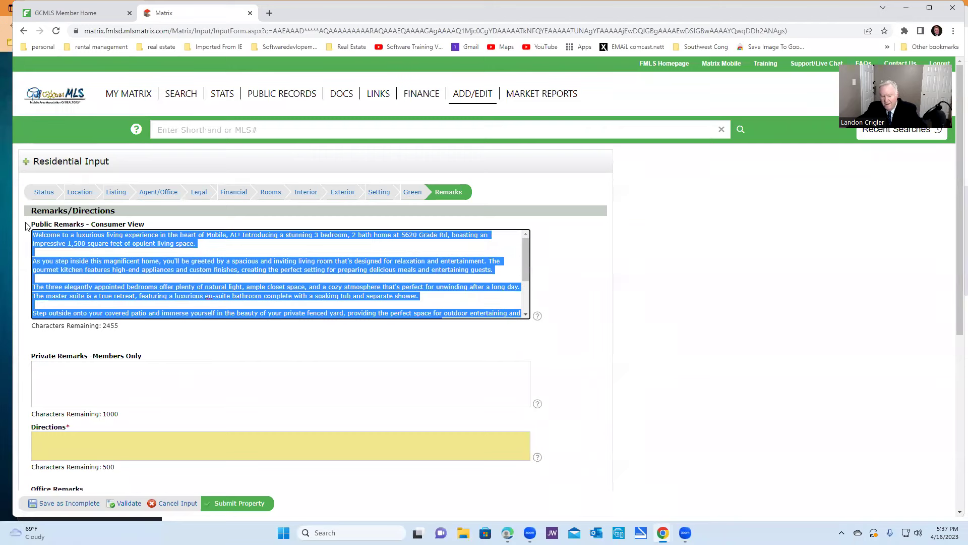
key(Delete)
right_click(85, 246)
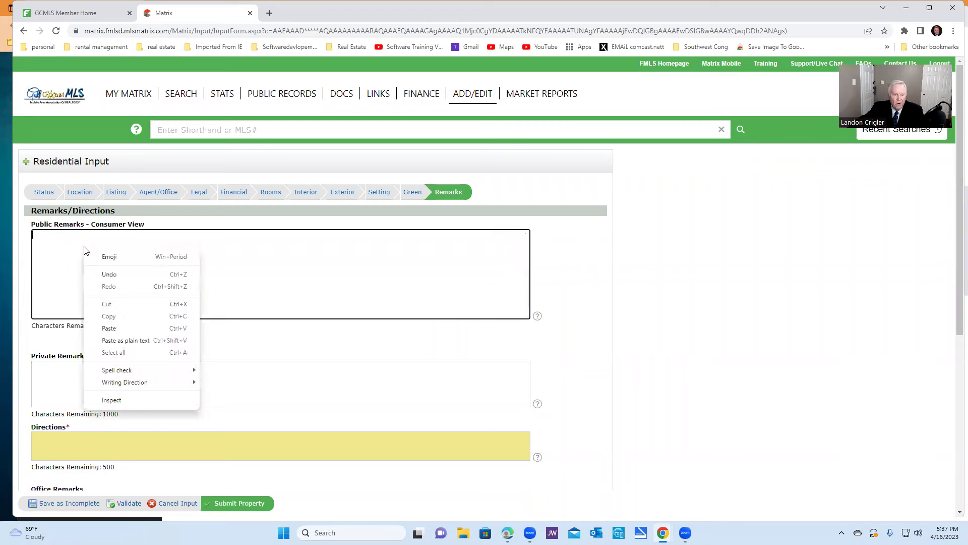
click(109, 328)
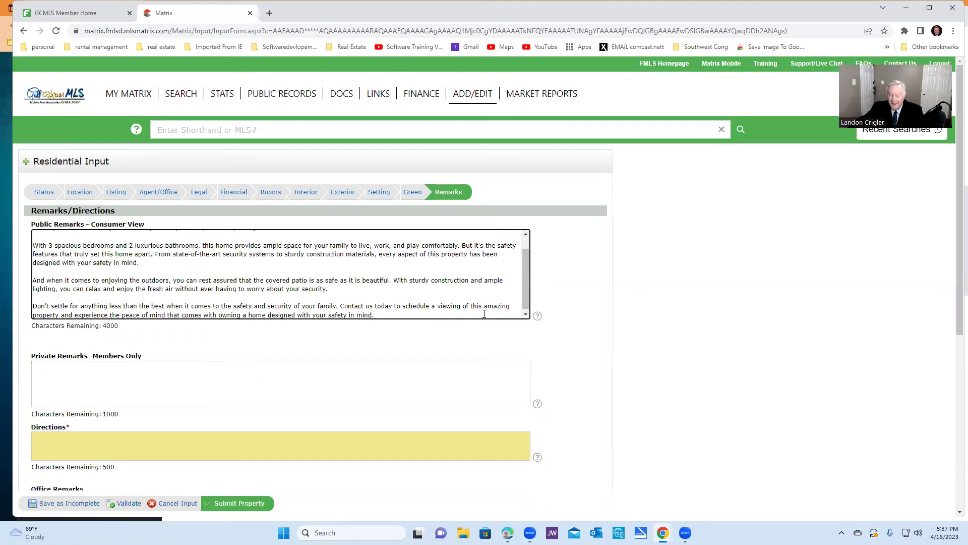
drag(526, 262, 525, 241)
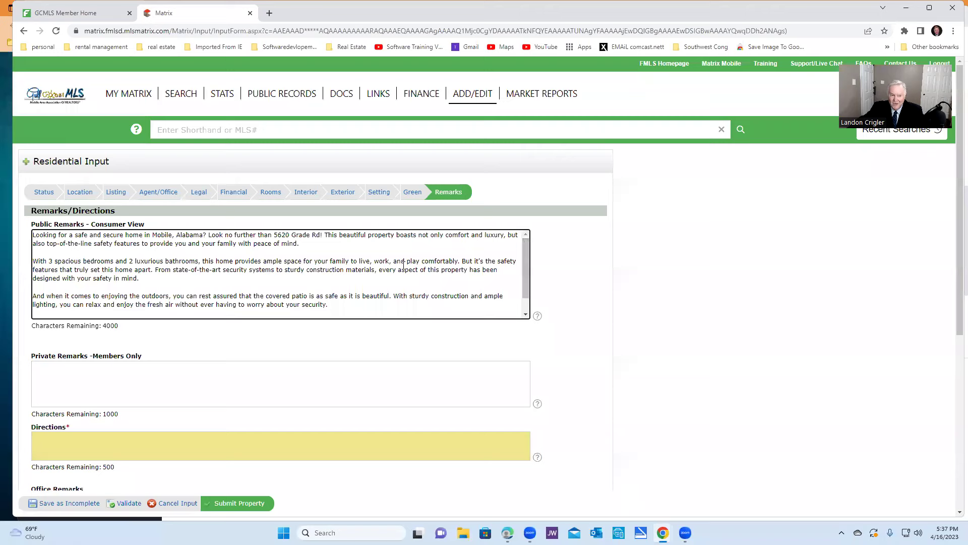